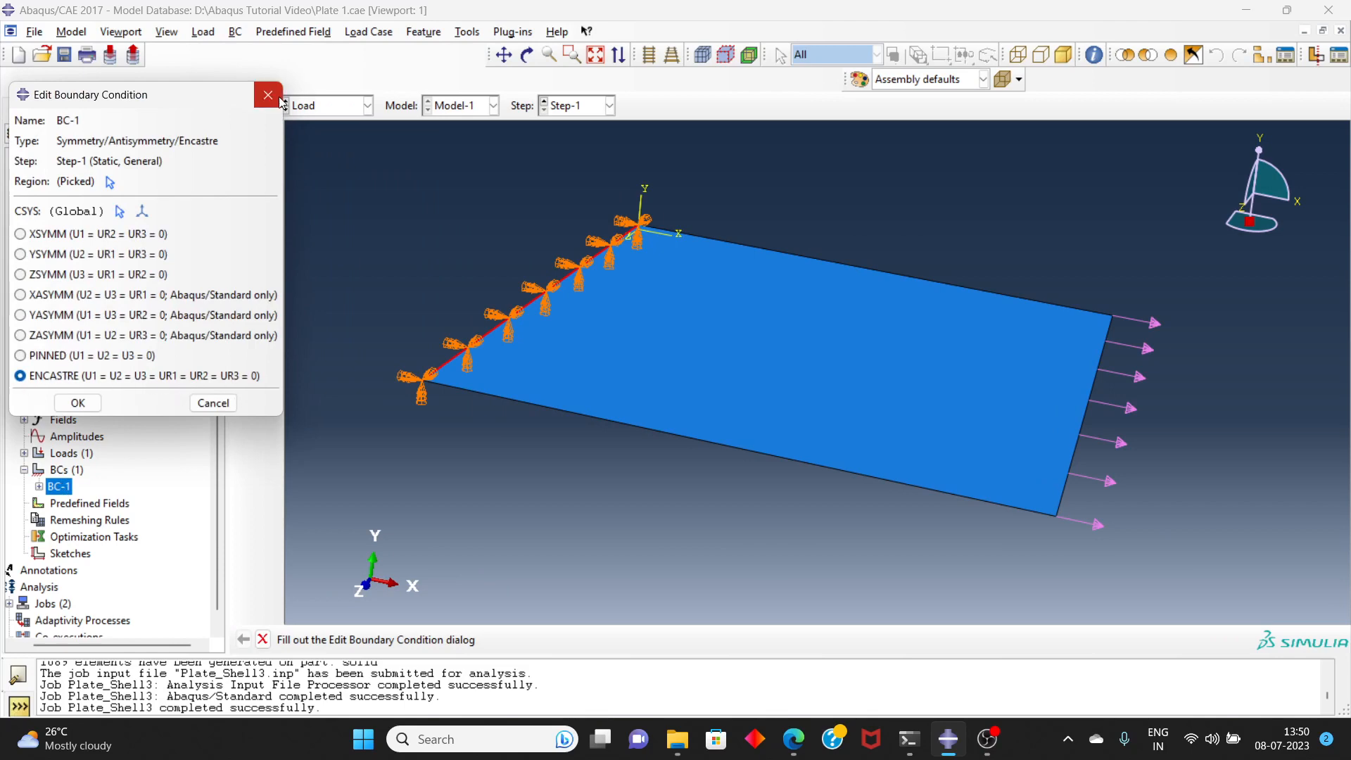
- Close the encastre boundary condition BC-1 without changes and suppress it in the model
left_click(268, 94)
right_click(62, 487)
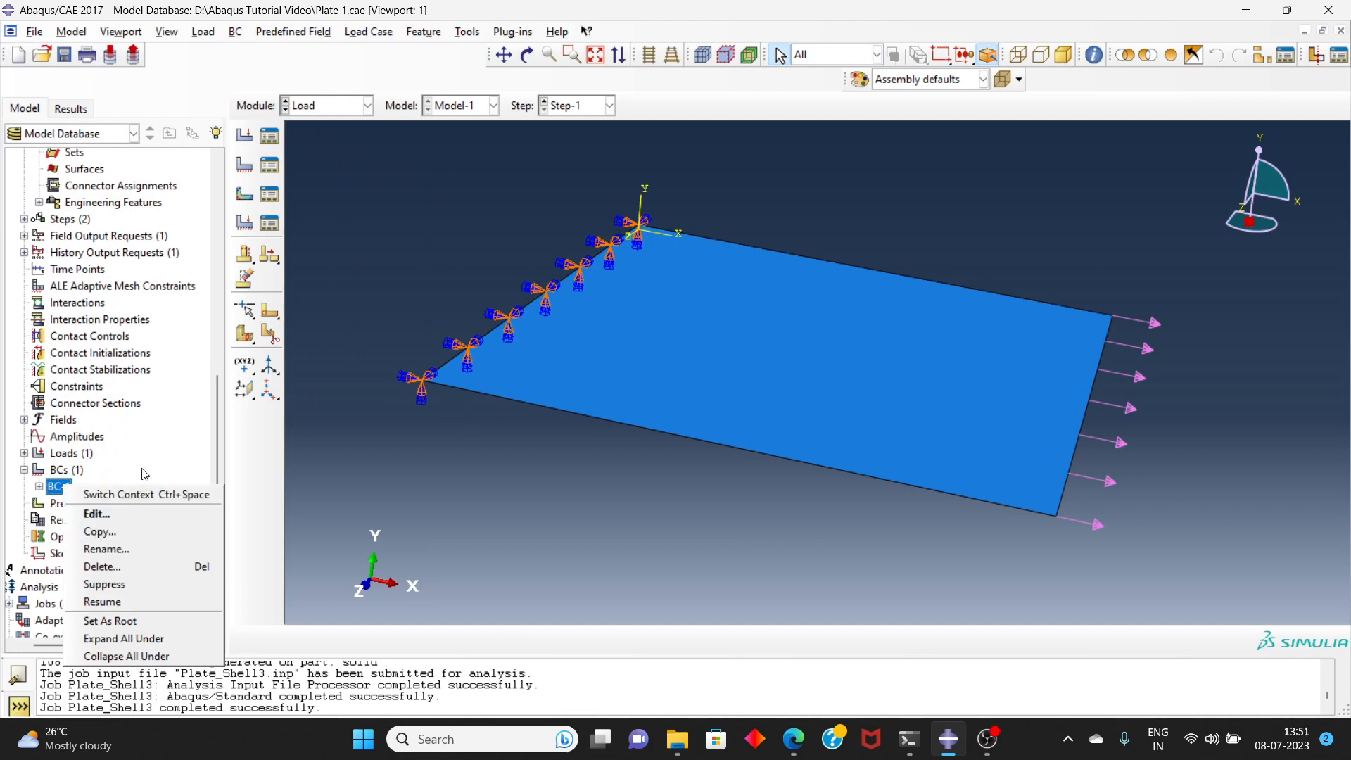
left_click(104, 585)
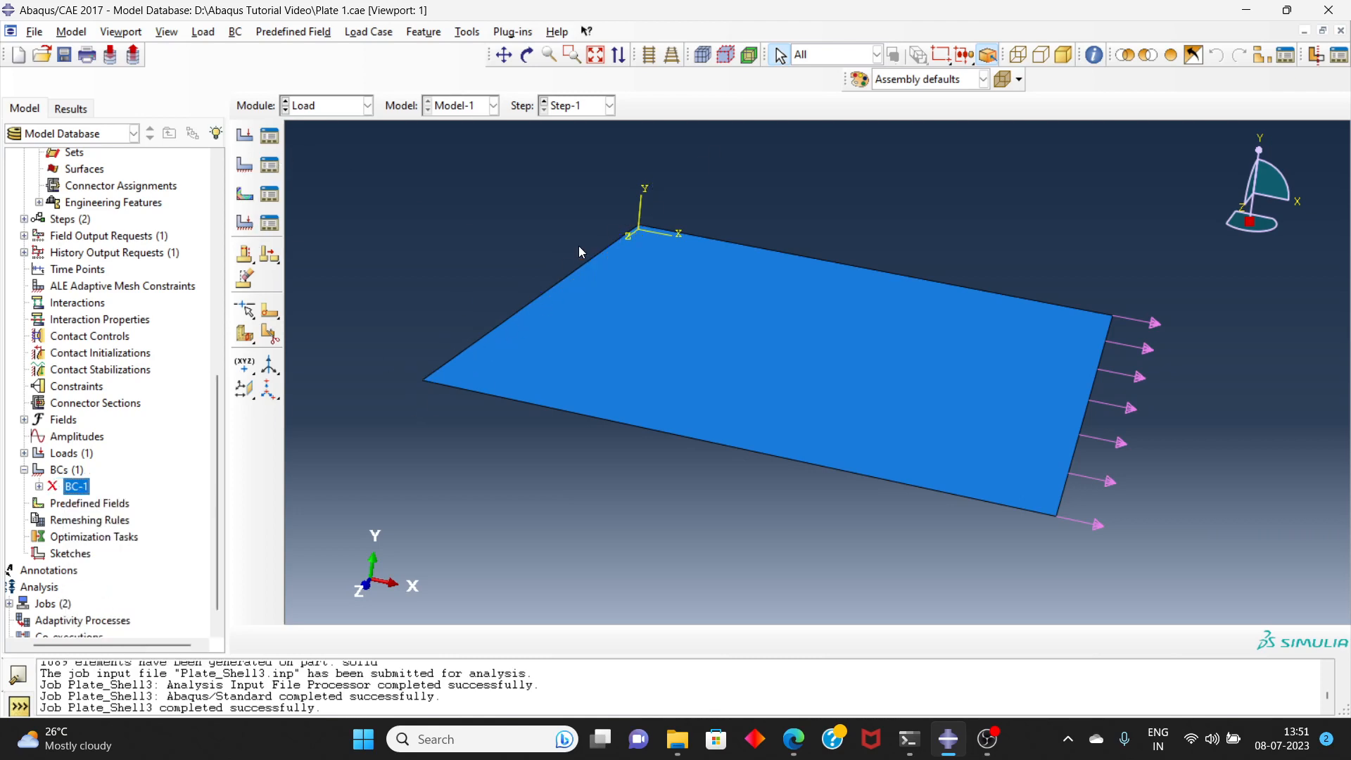
- Create a Displacement/Rotation boundary condition in Step-1 on the plate edge opposite the loaded edge
left_click(270, 164)
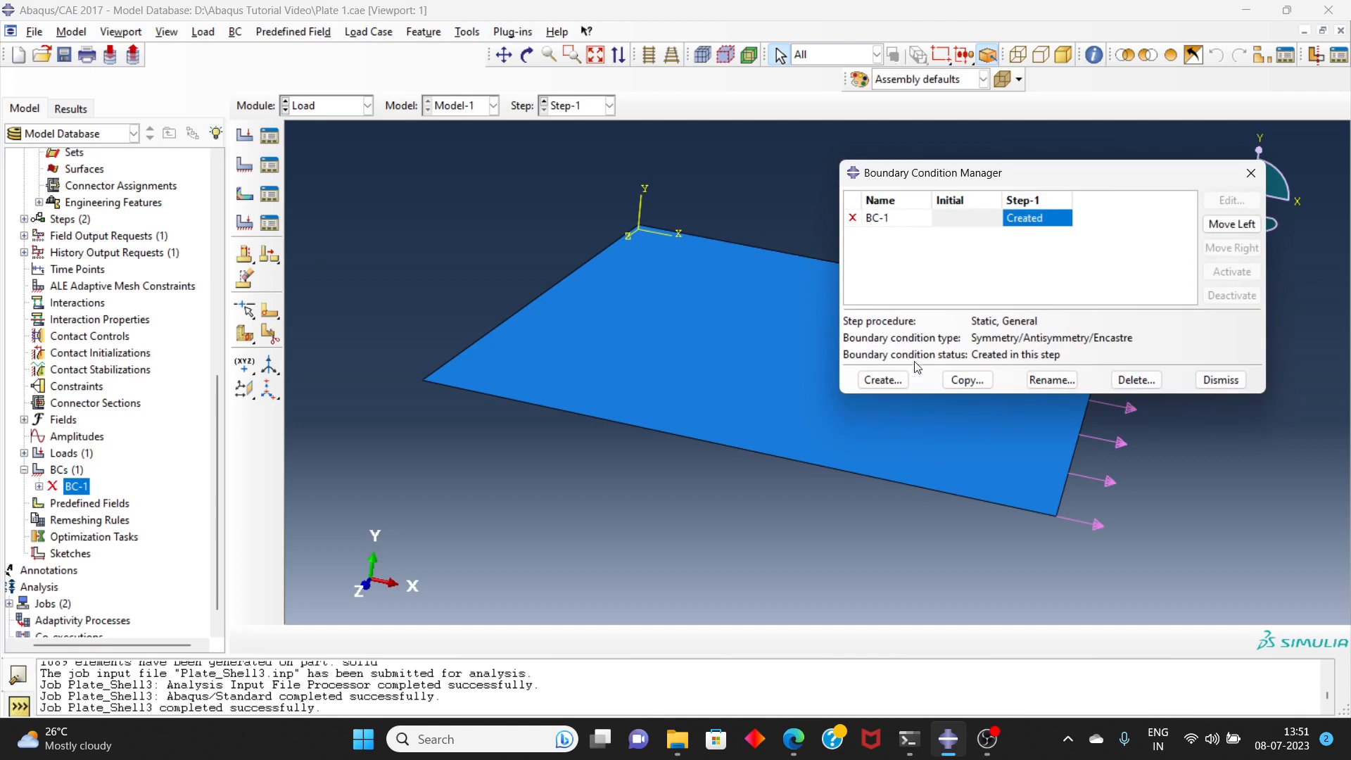
left_click(886, 381)
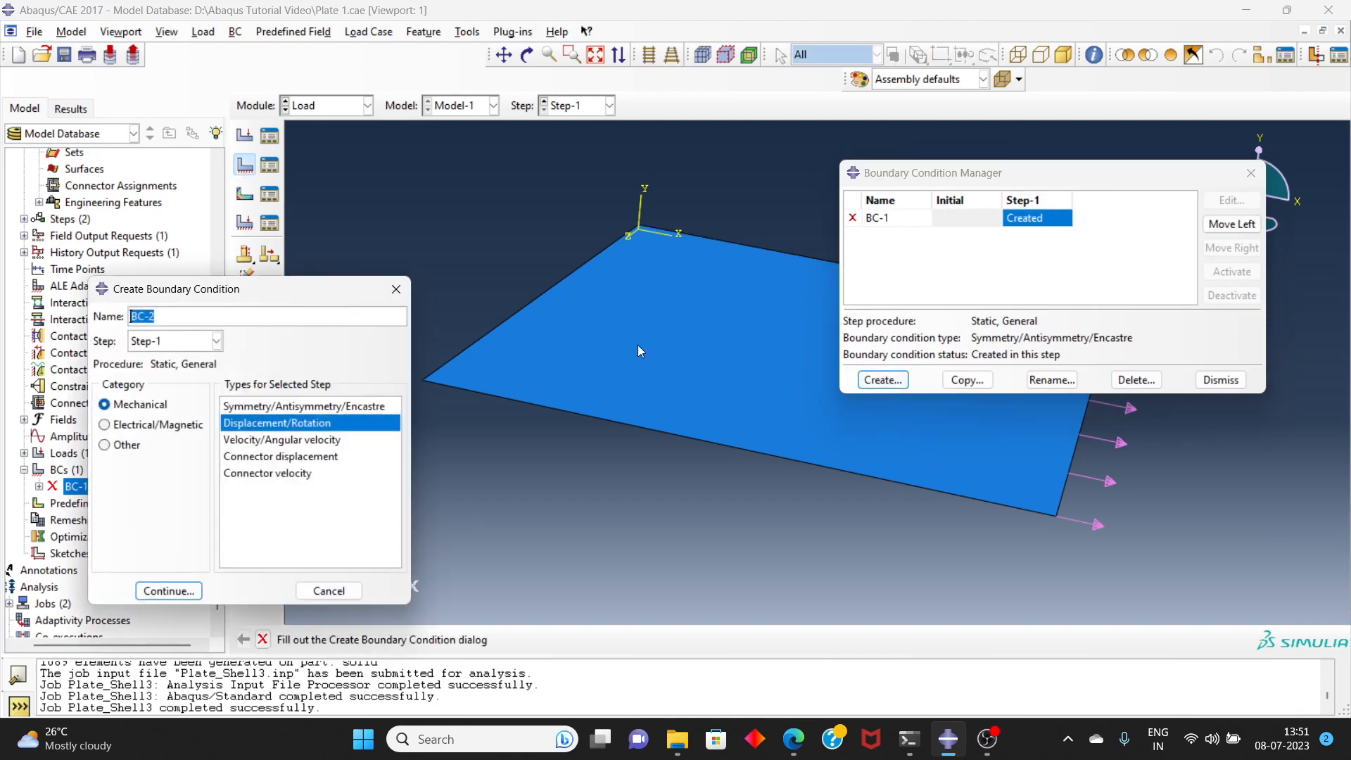
left_click(295, 408)
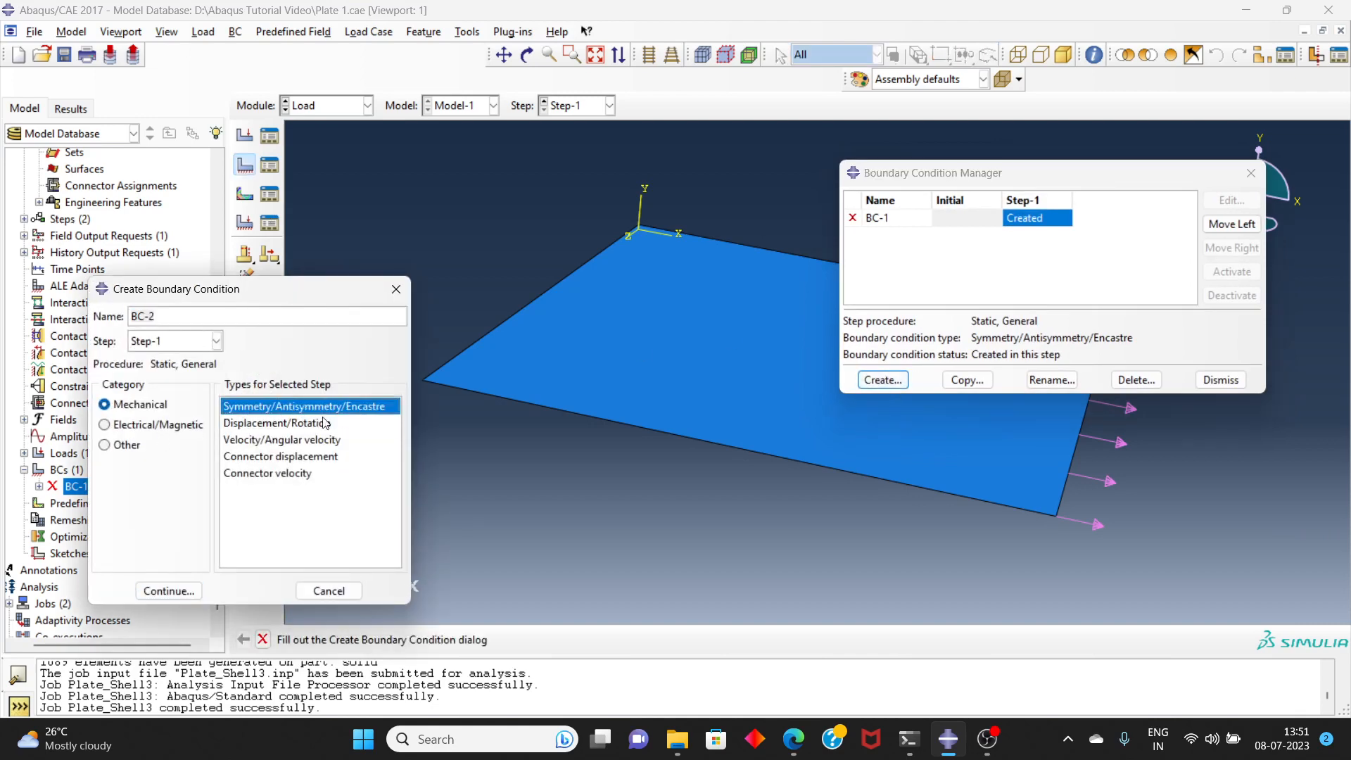
left_click(324, 422)
left_click(174, 589)
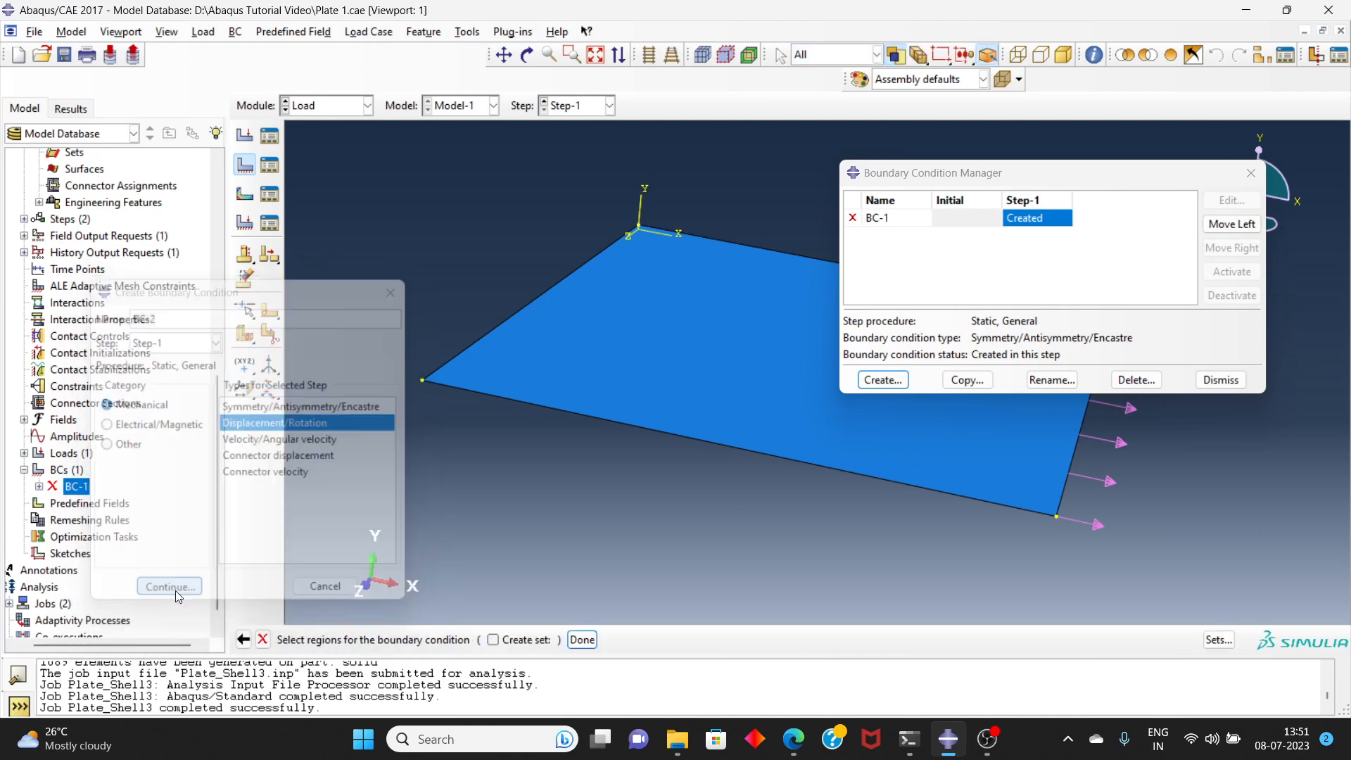
left_click(529, 311)
left_click(582, 639)
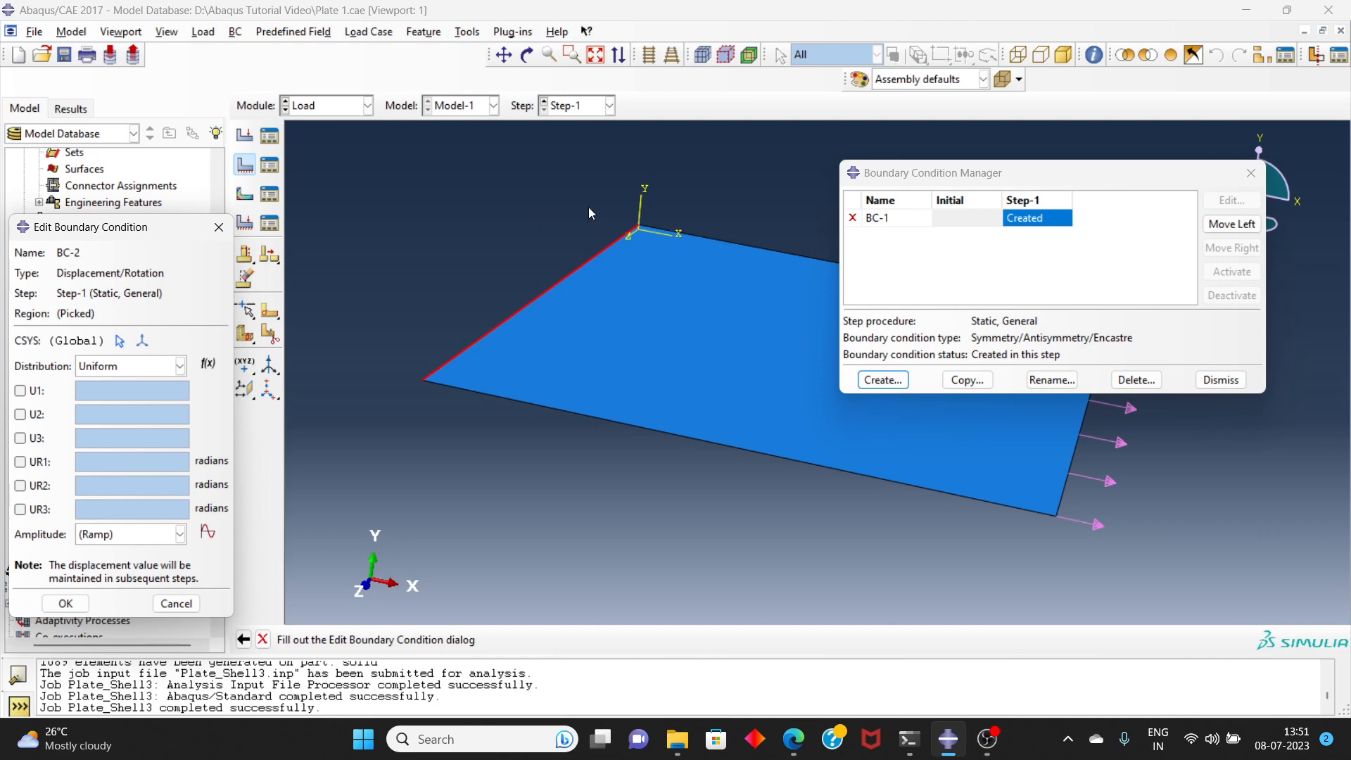
- Constrain U1, U2 and UR3 to 0 for BC-2, accept it and dismiss the Boundary Condition Manager
left_click(20, 390)
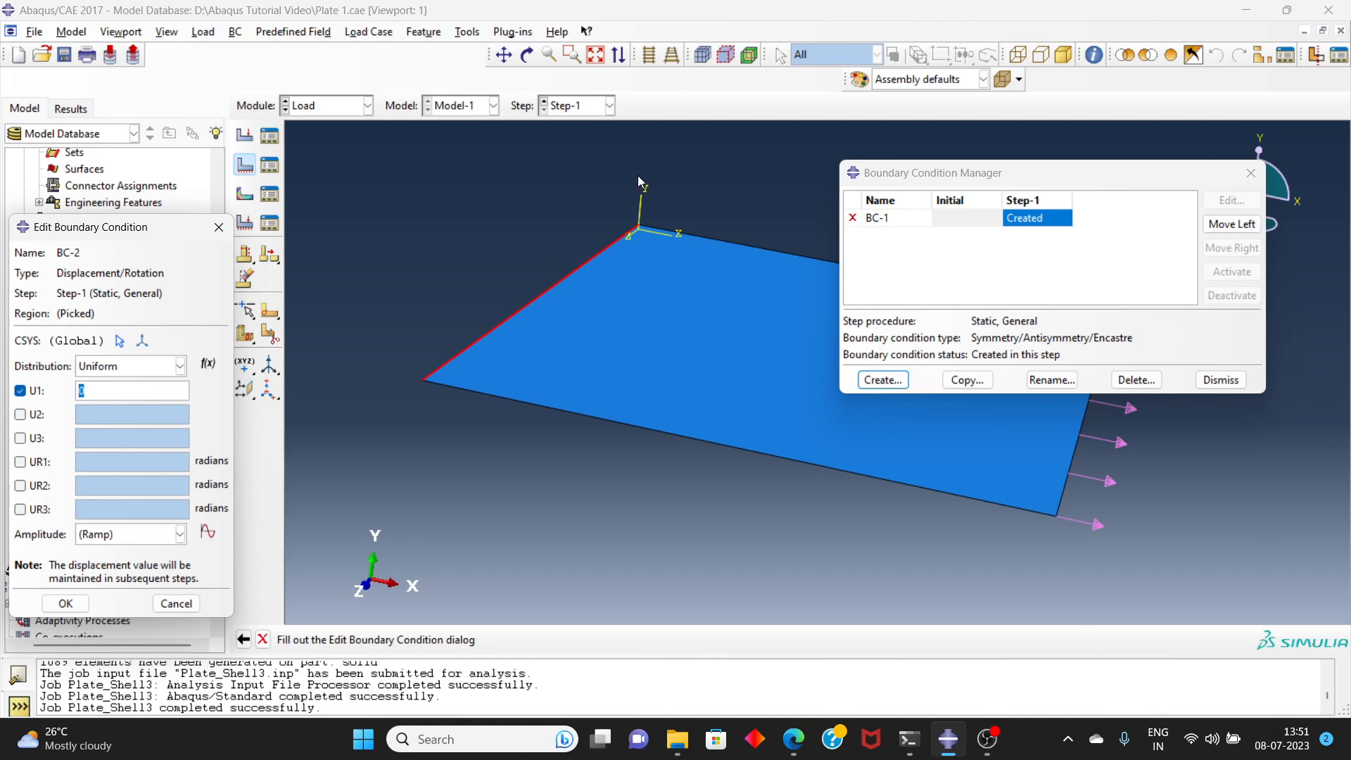
left_click(20, 414)
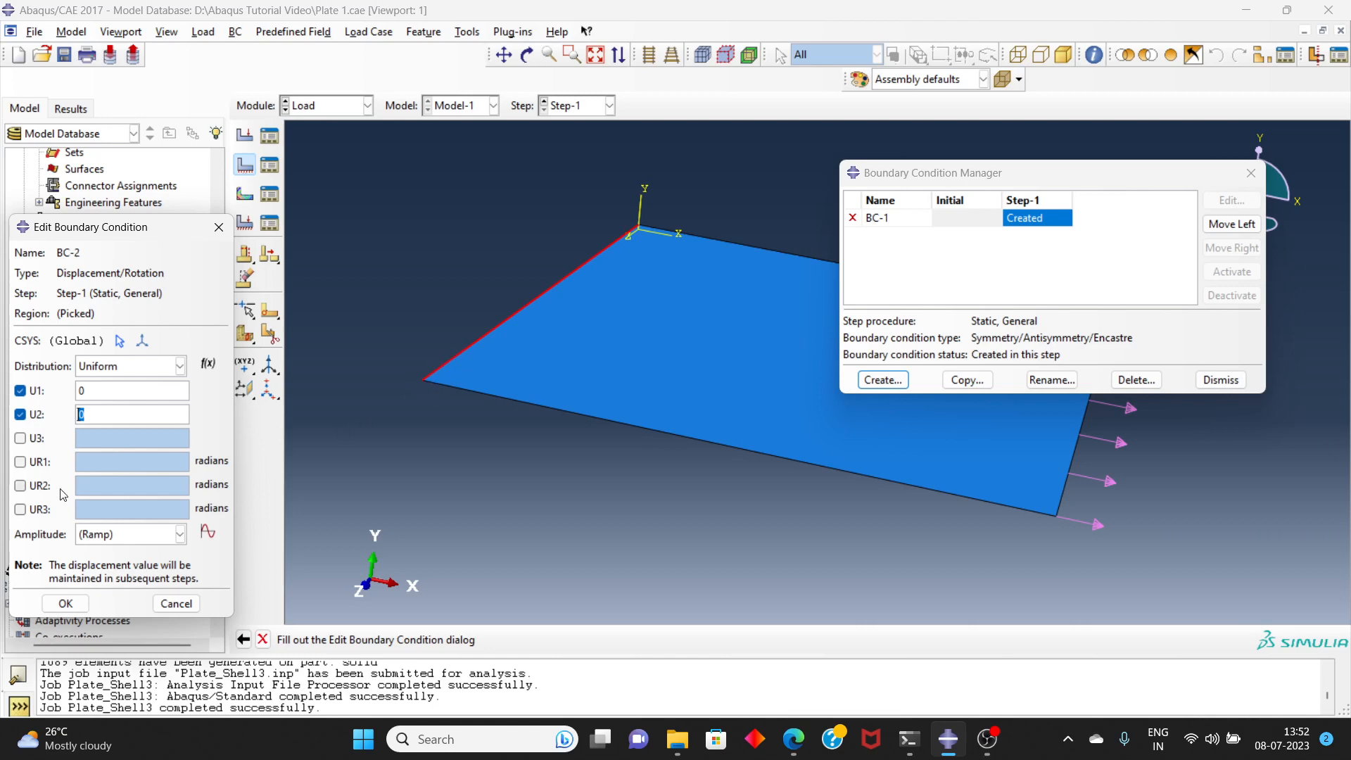
left_click(20, 509)
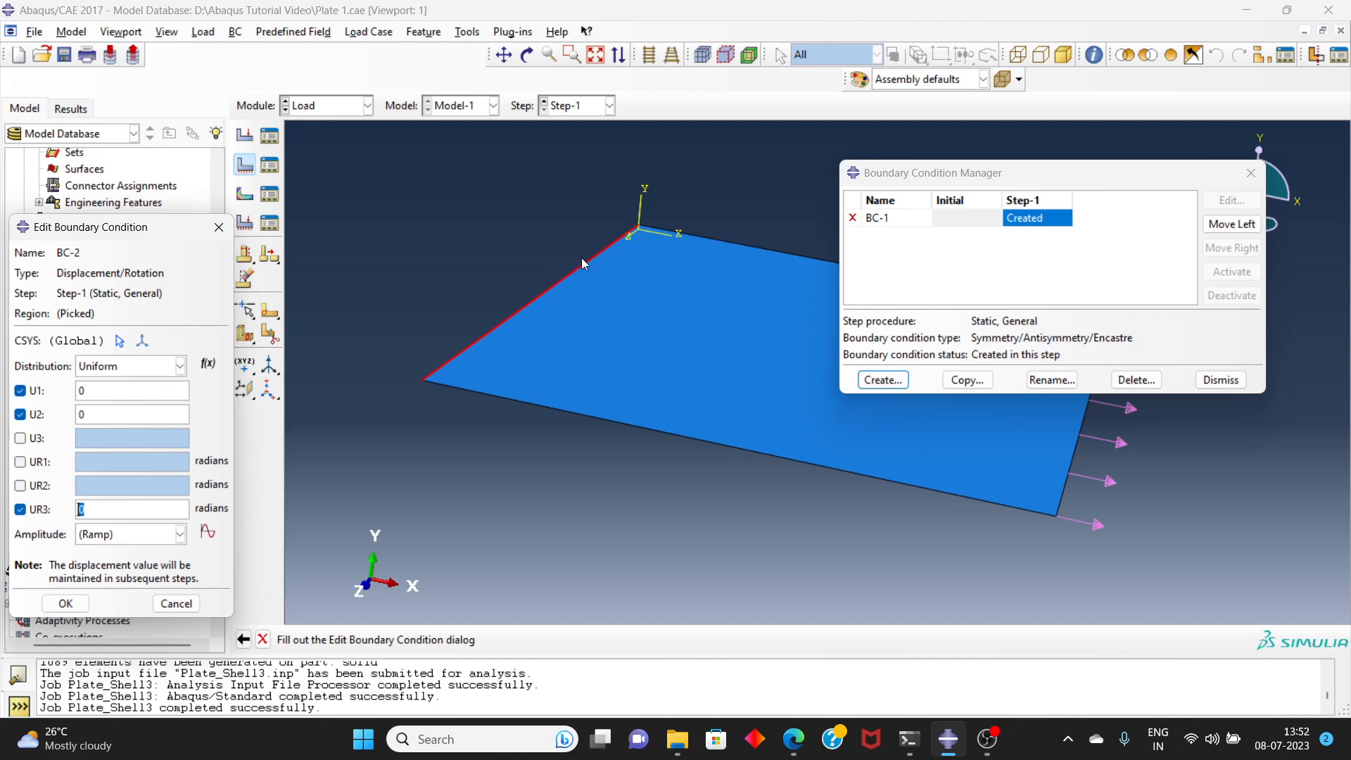
left_click(65, 603)
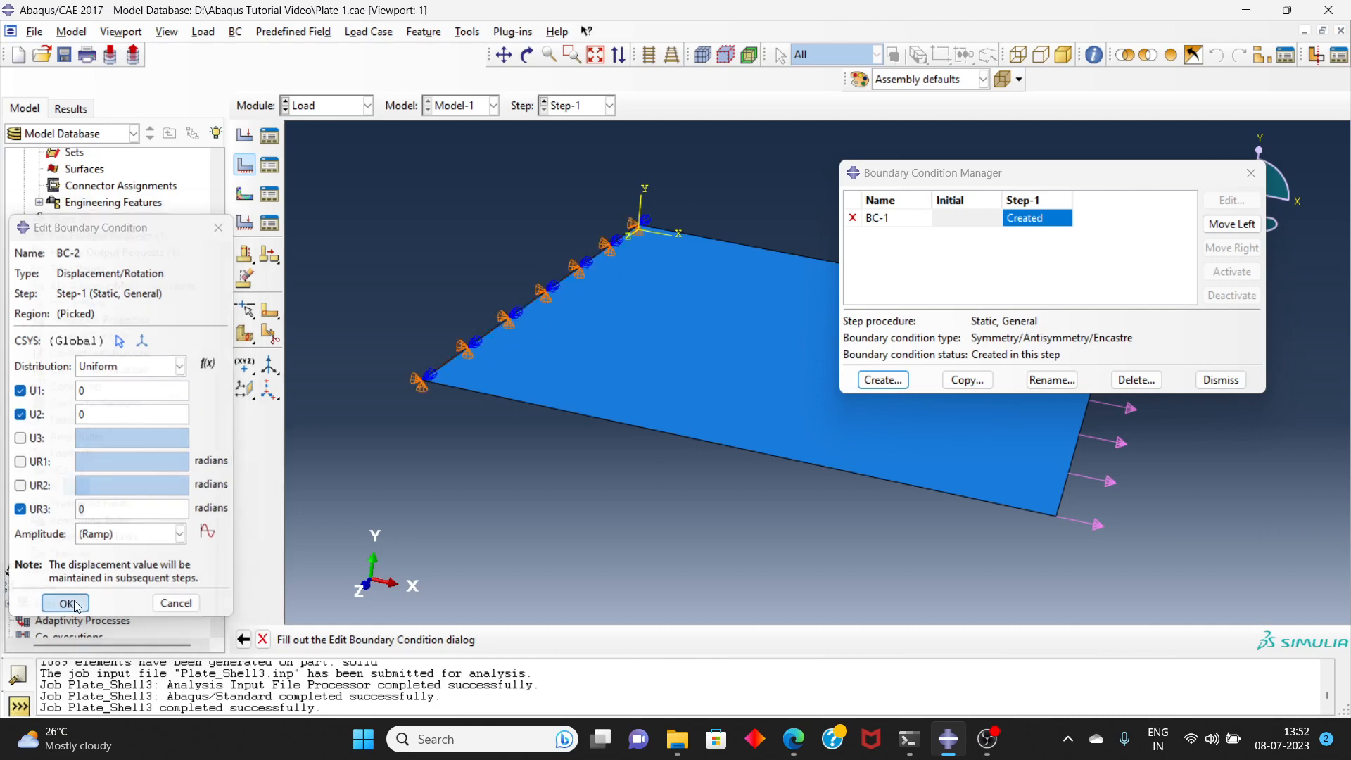
left_click(1220, 380)
- Switch to the Job module and copy the job Plate_Shell2 as Plate_Shell3
left_click(362, 106)
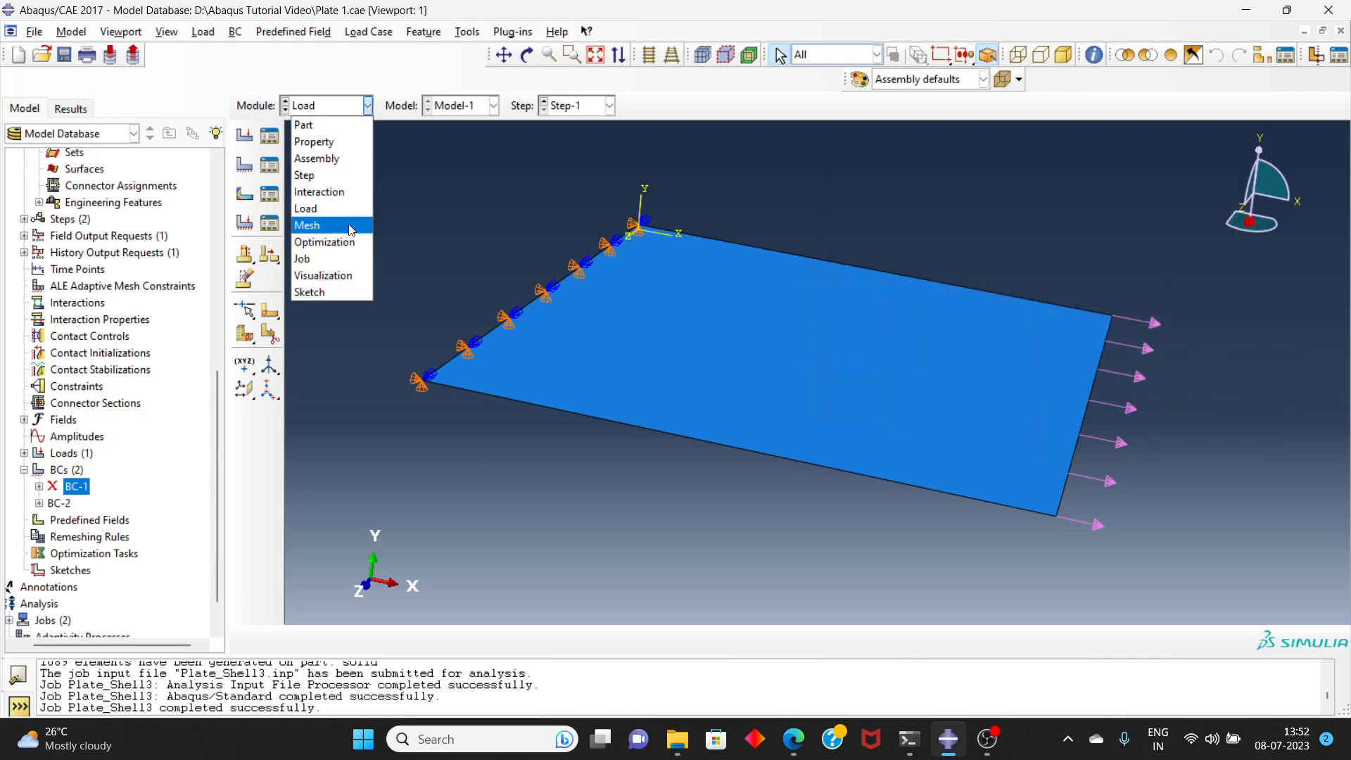
left_click(335, 265)
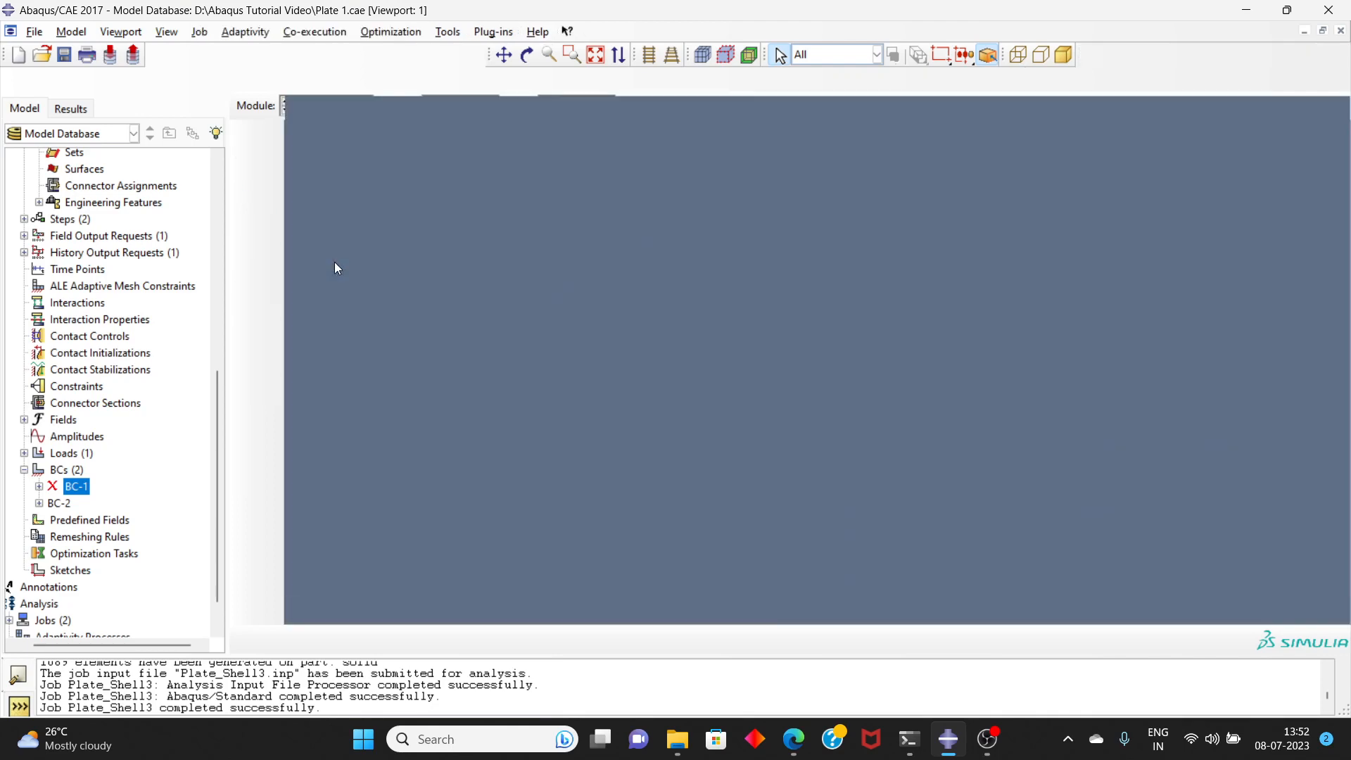
left_click(279, 107)
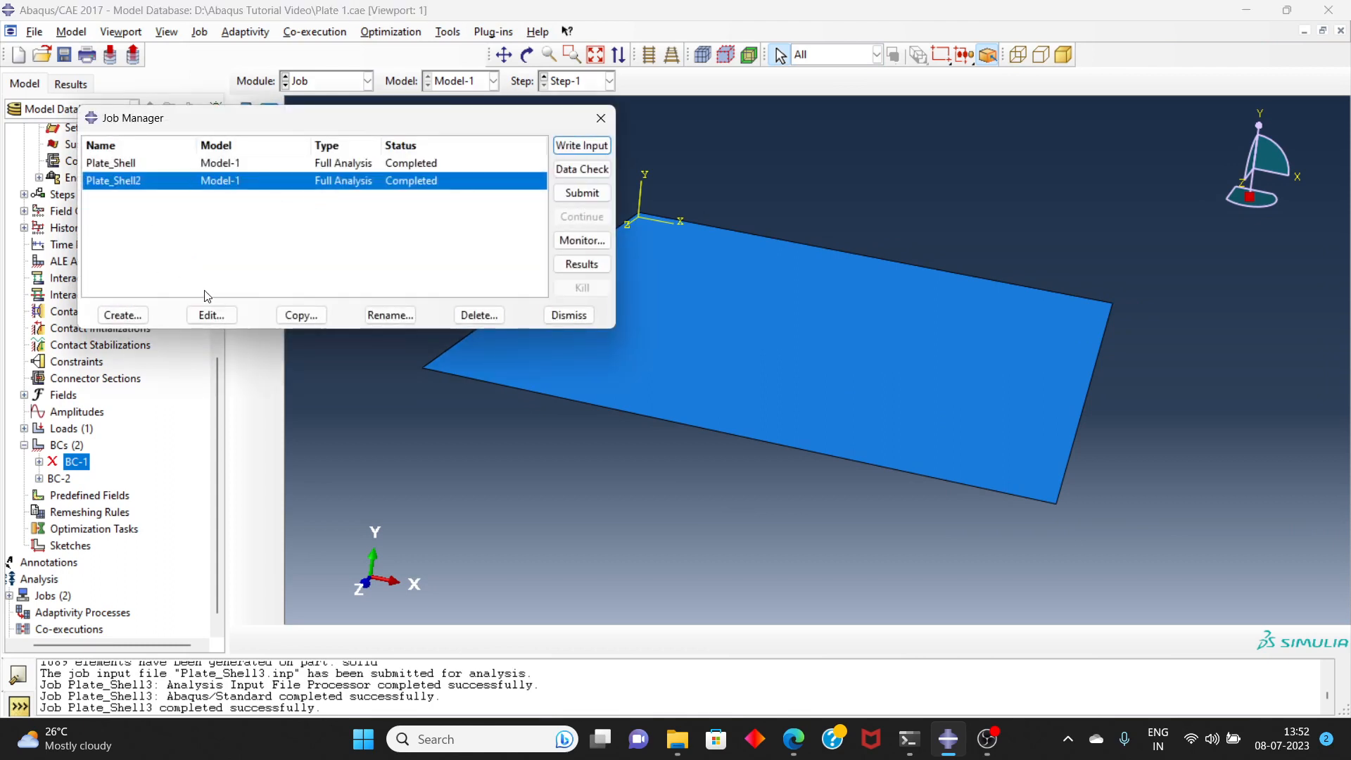
left_click(301, 315)
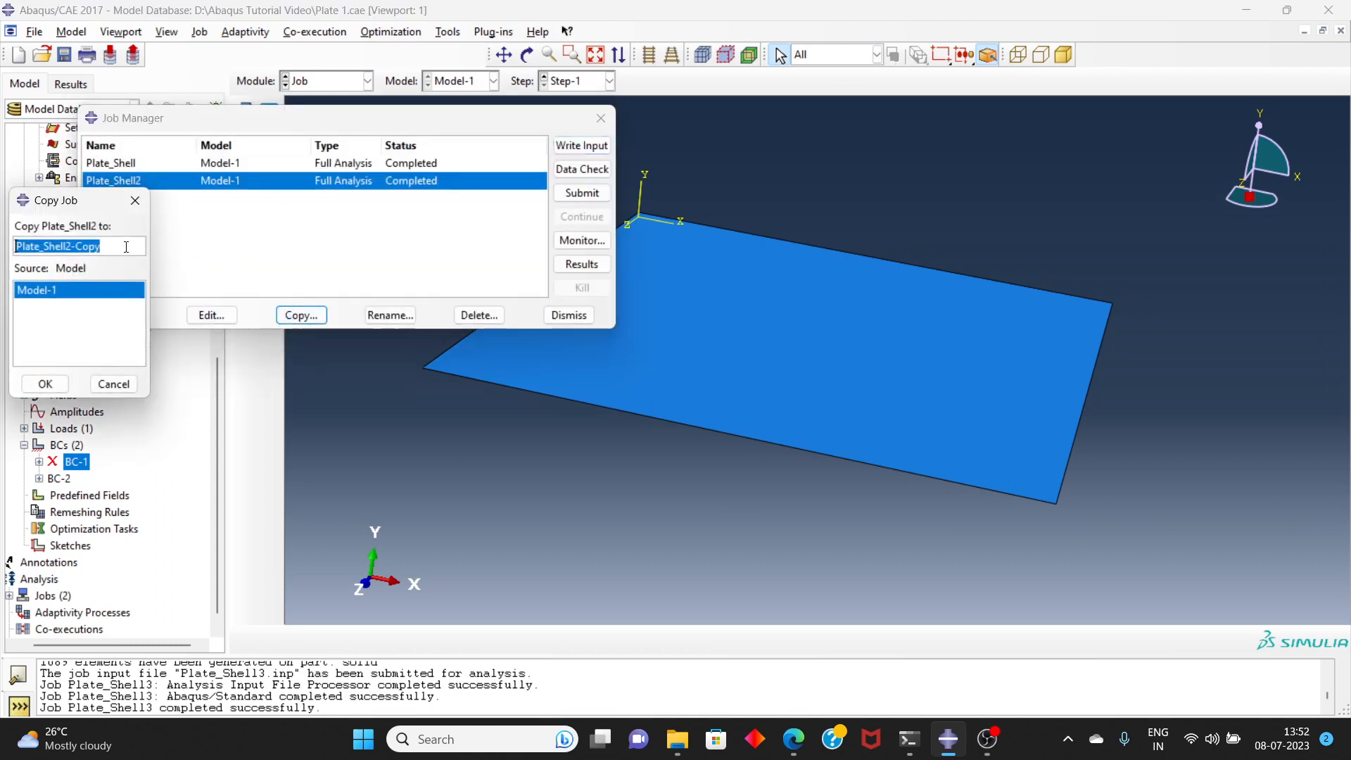
left_click(130, 247)
key("BackSpace")
key("BackSpace")
key("BackSpace")
key("BackSpace")
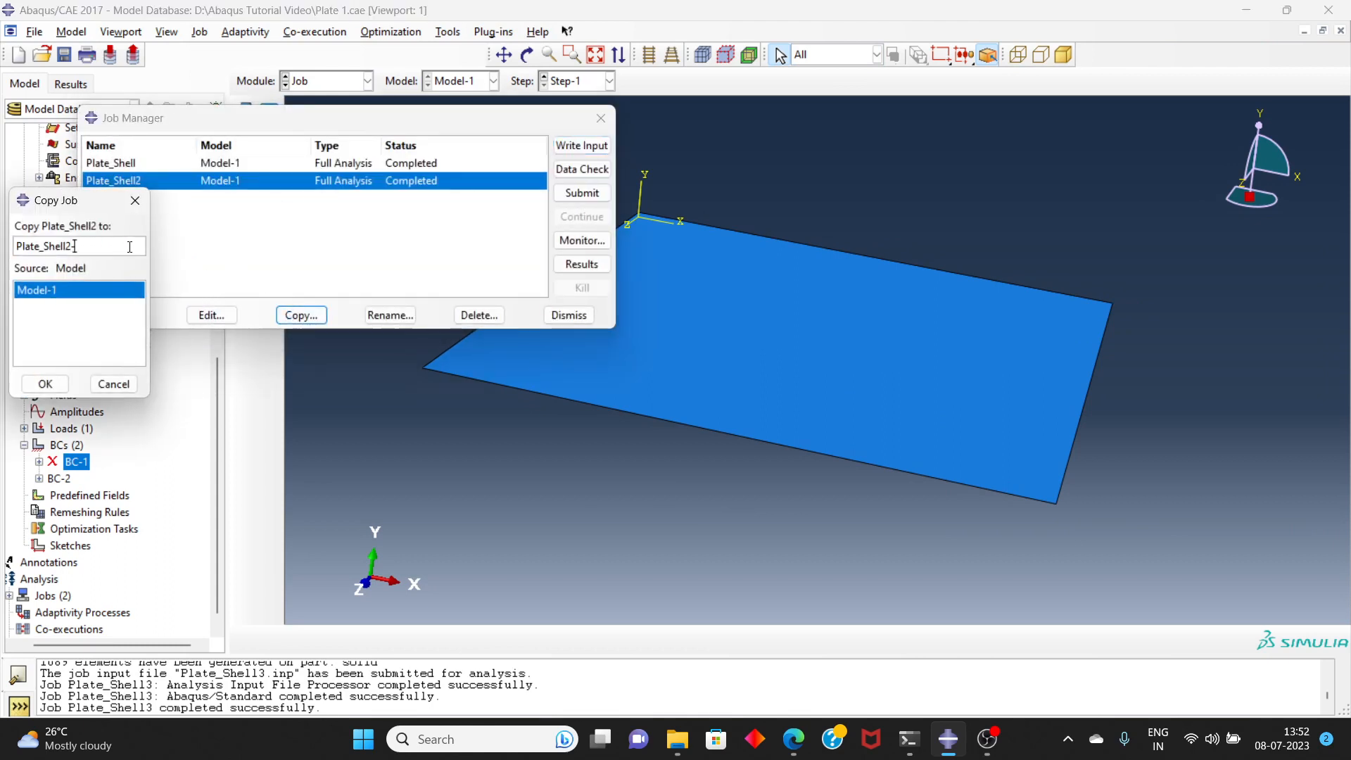
key("BackSpace")
type("3")
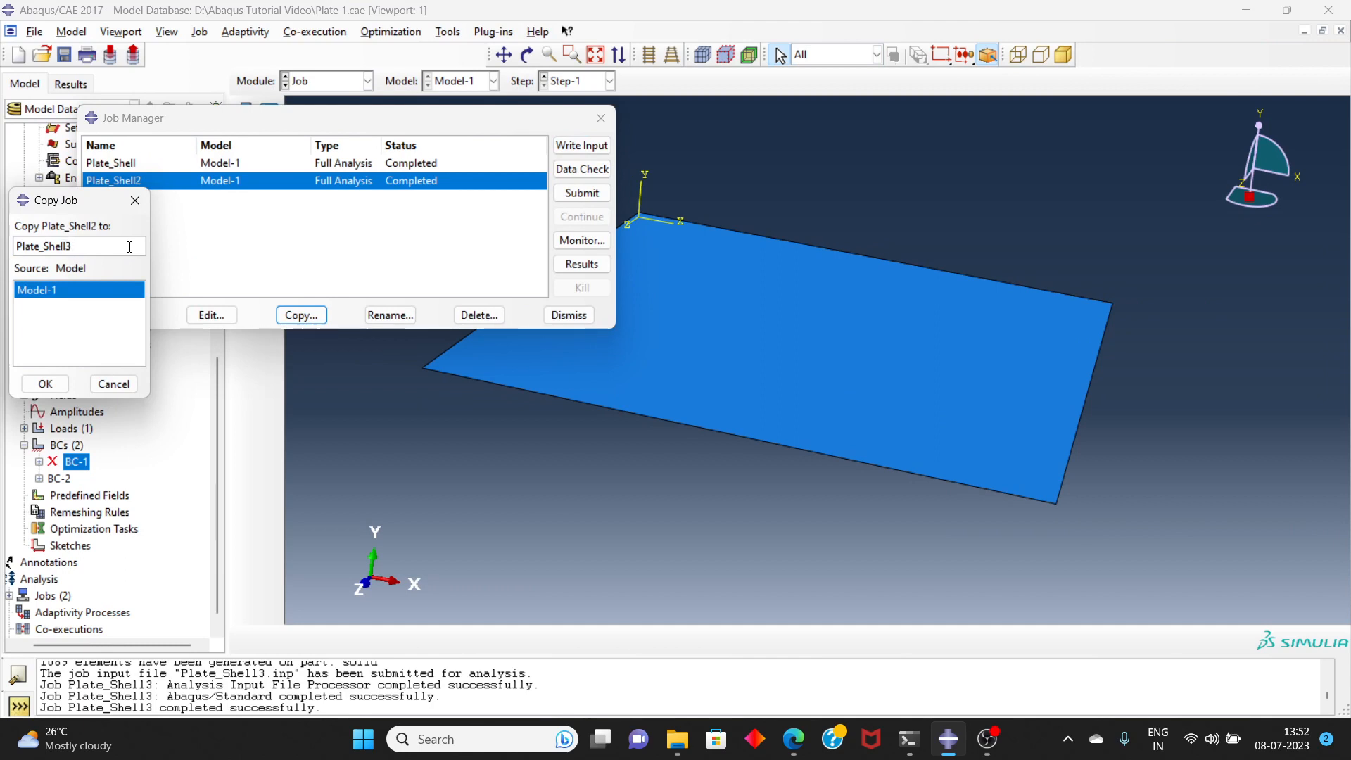
left_click(45, 384)
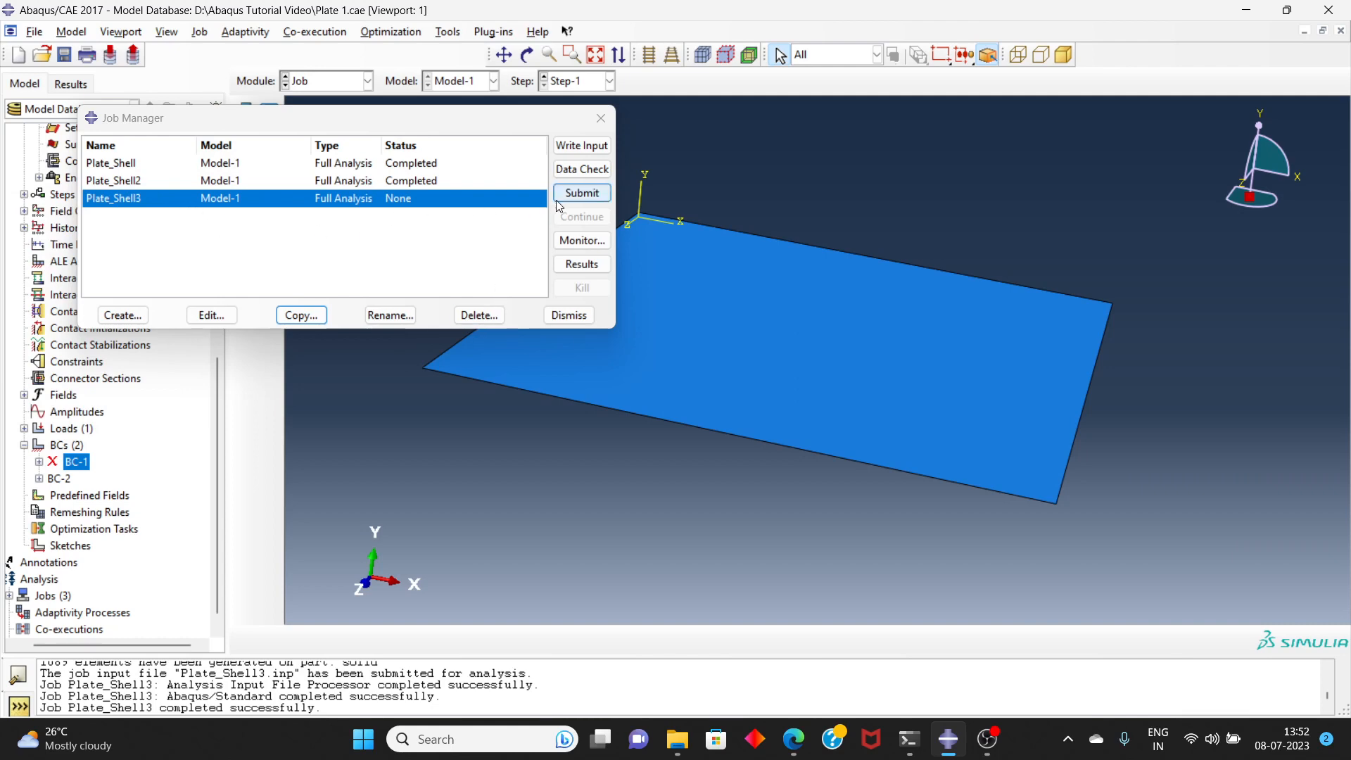
- Submit the job Plate_Shell3, overwriting its existing job files, and open its results
left_click(582, 193)
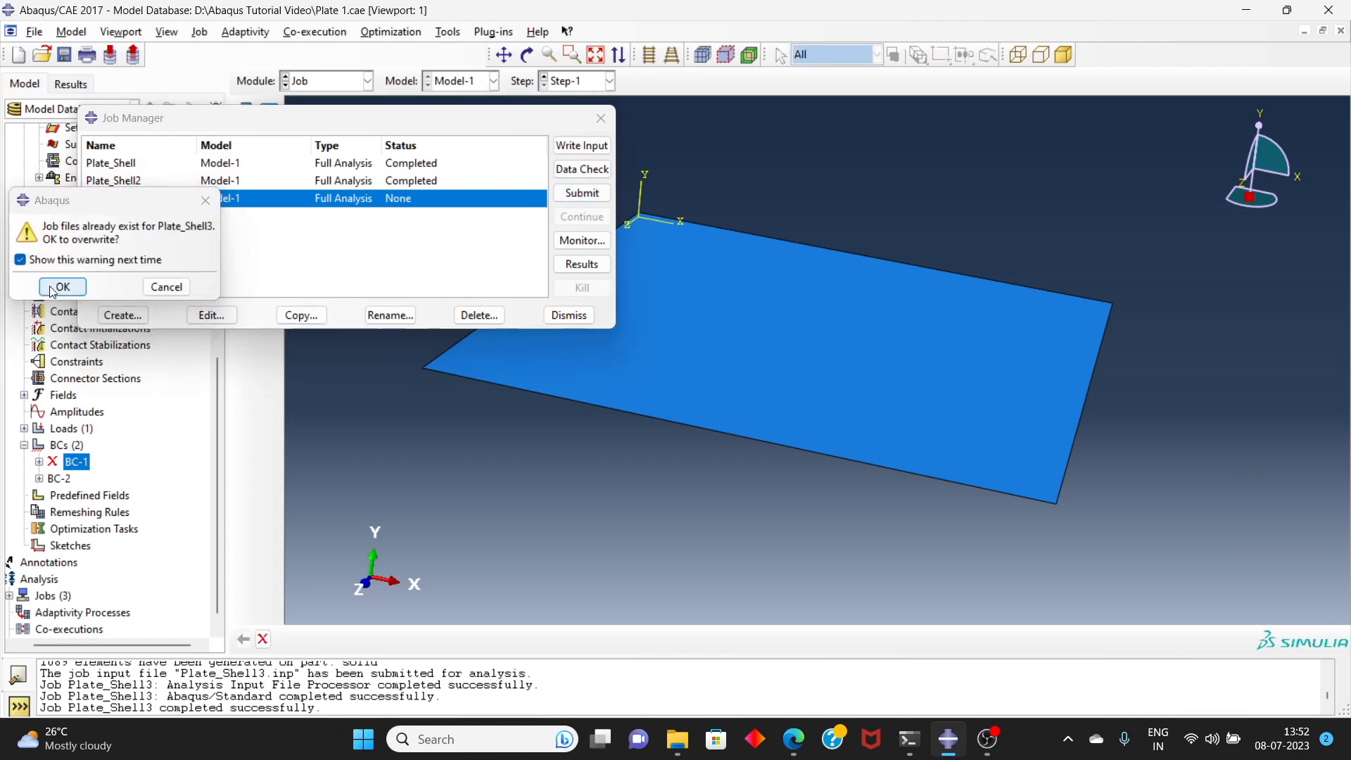
left_click(62, 286)
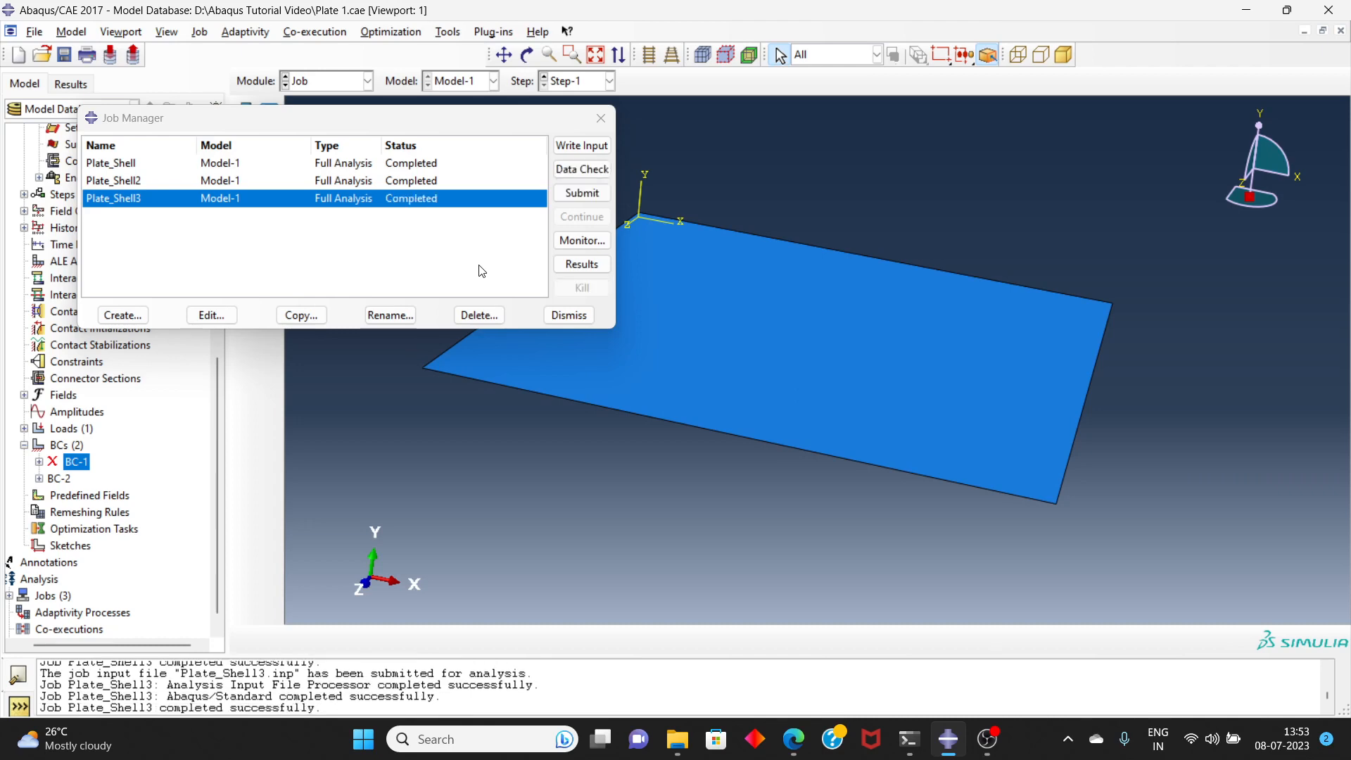
left_click(591, 271)
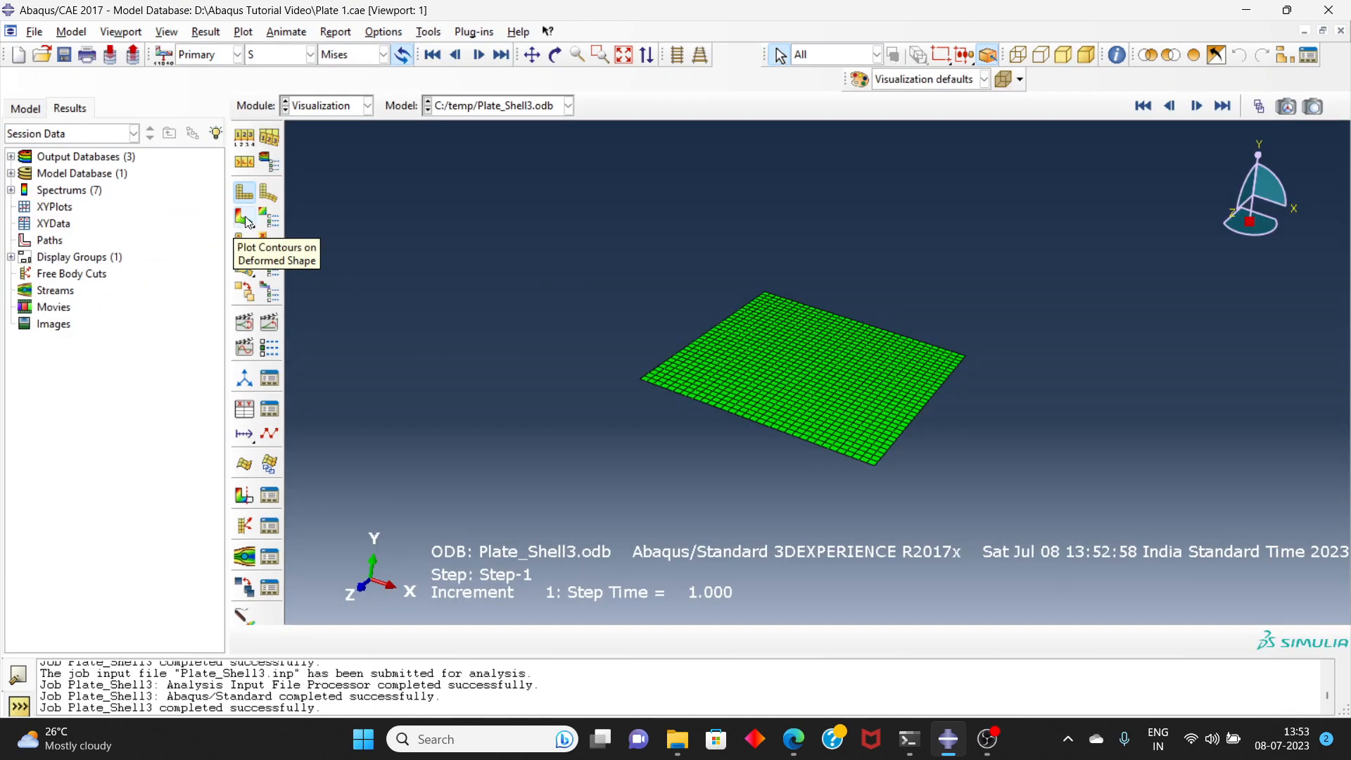
- Plot contours on the deformed plate and display the stress component S11
left_click(244, 217)
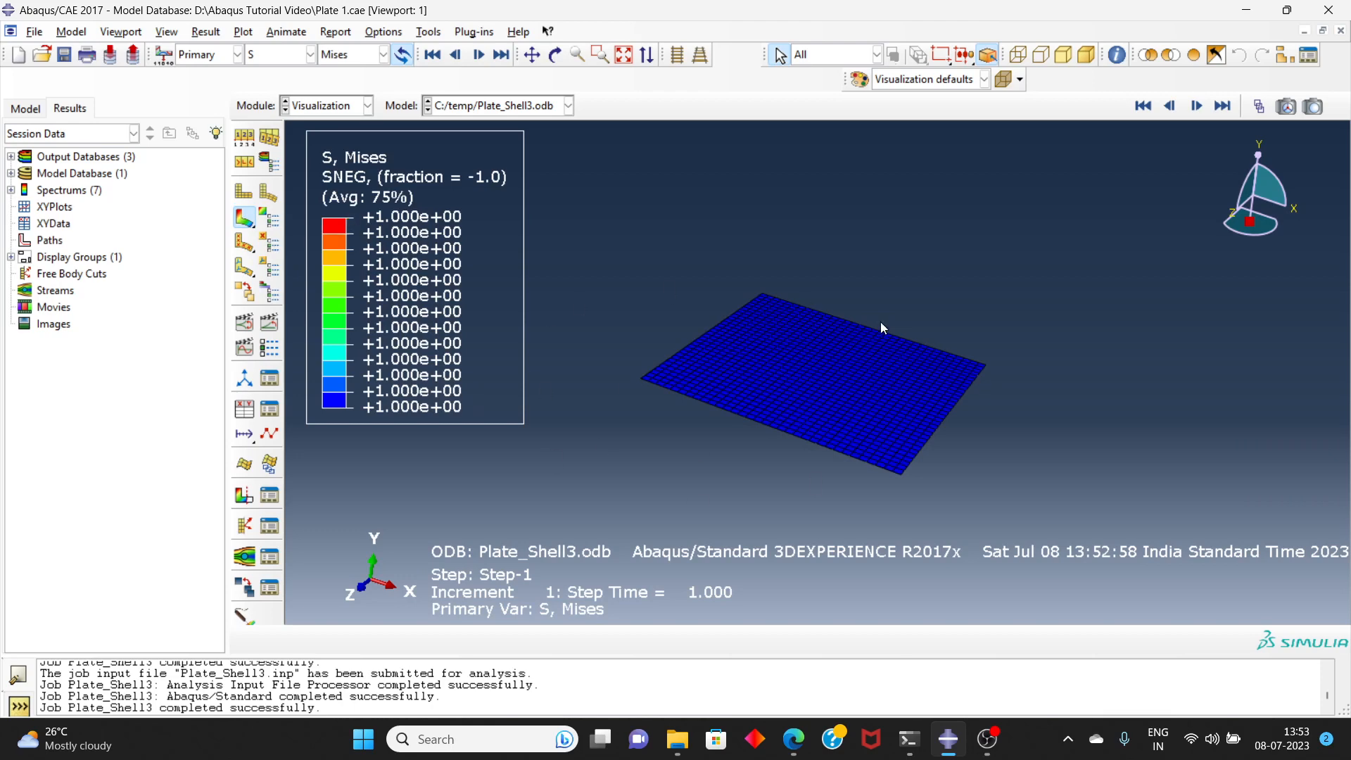
left_click(311, 55)
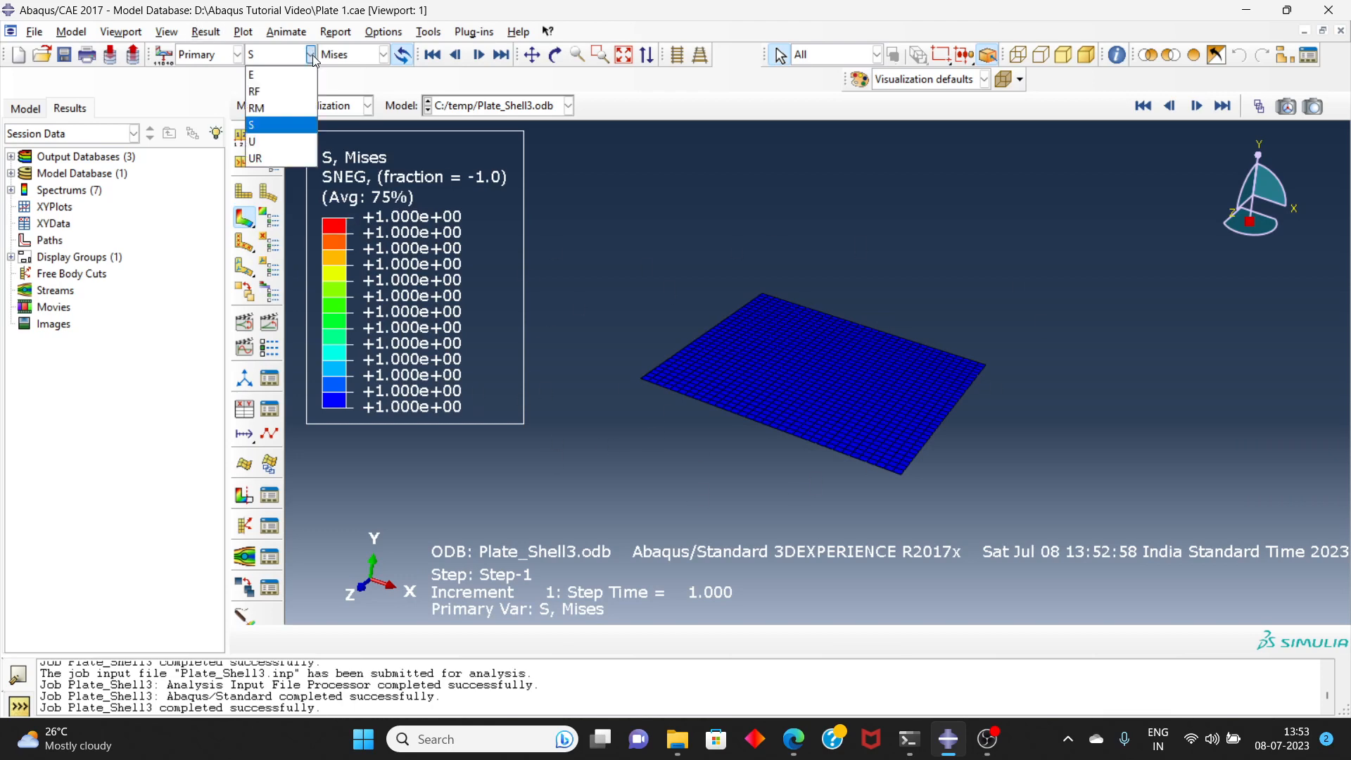
left_click(340, 56)
left_click(349, 54)
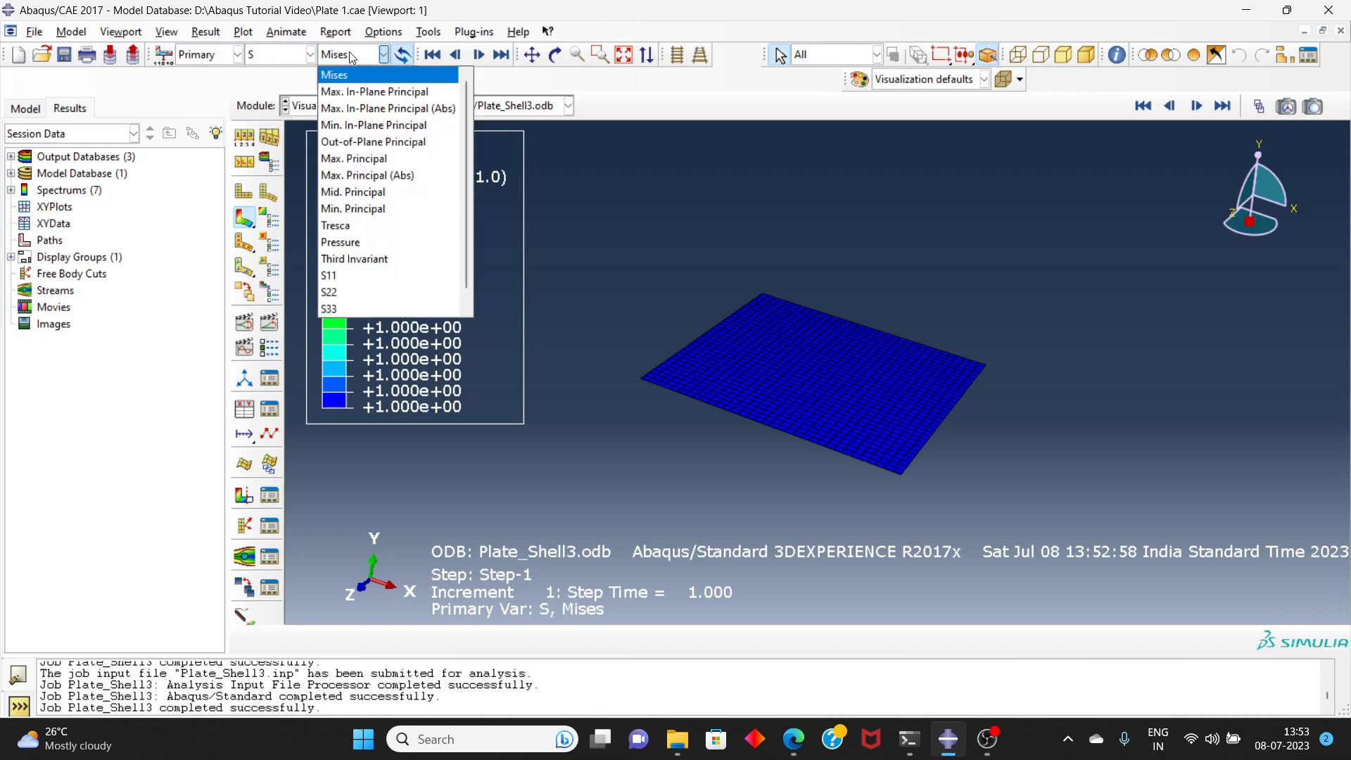
left_click(343, 281)
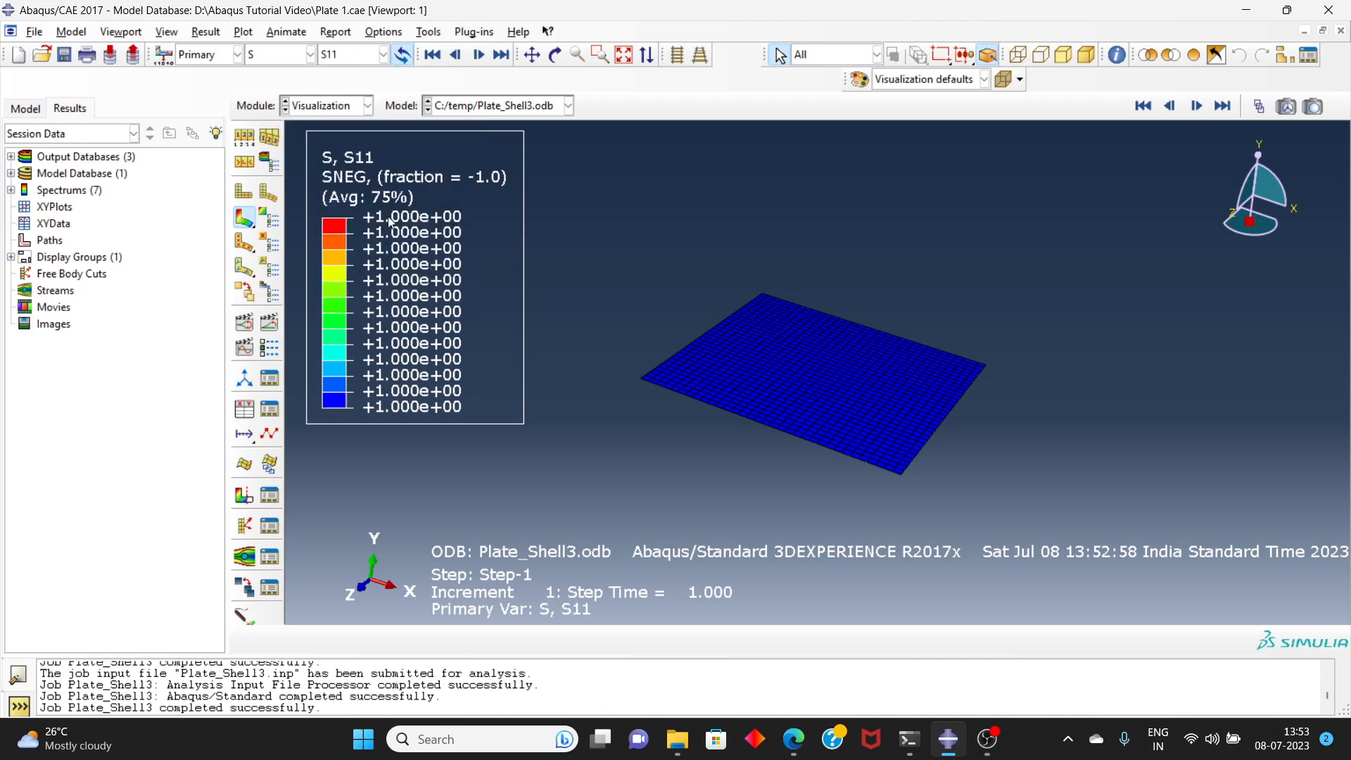
- Examine the stress contours for components S22 and S33, then return to S11
left_click(362, 56)
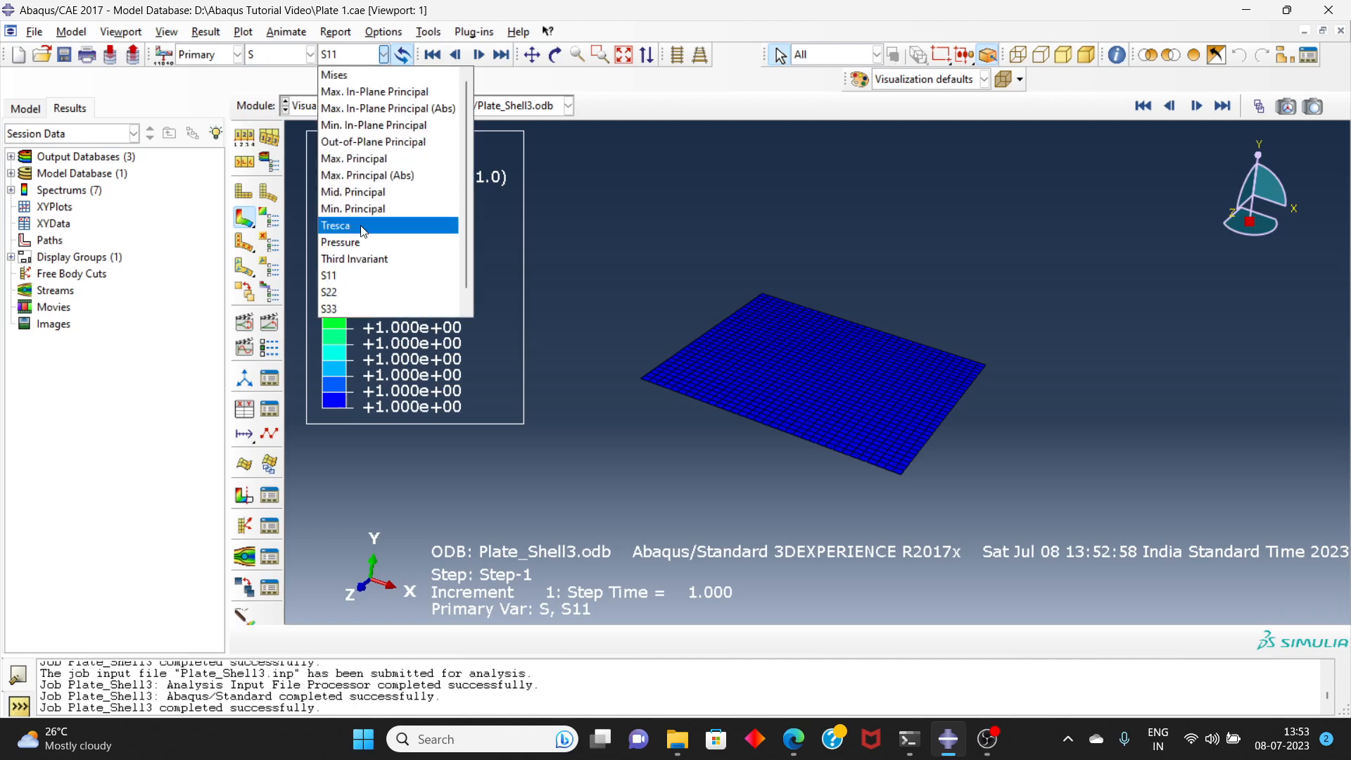
left_click(356, 292)
left_click(380, 56)
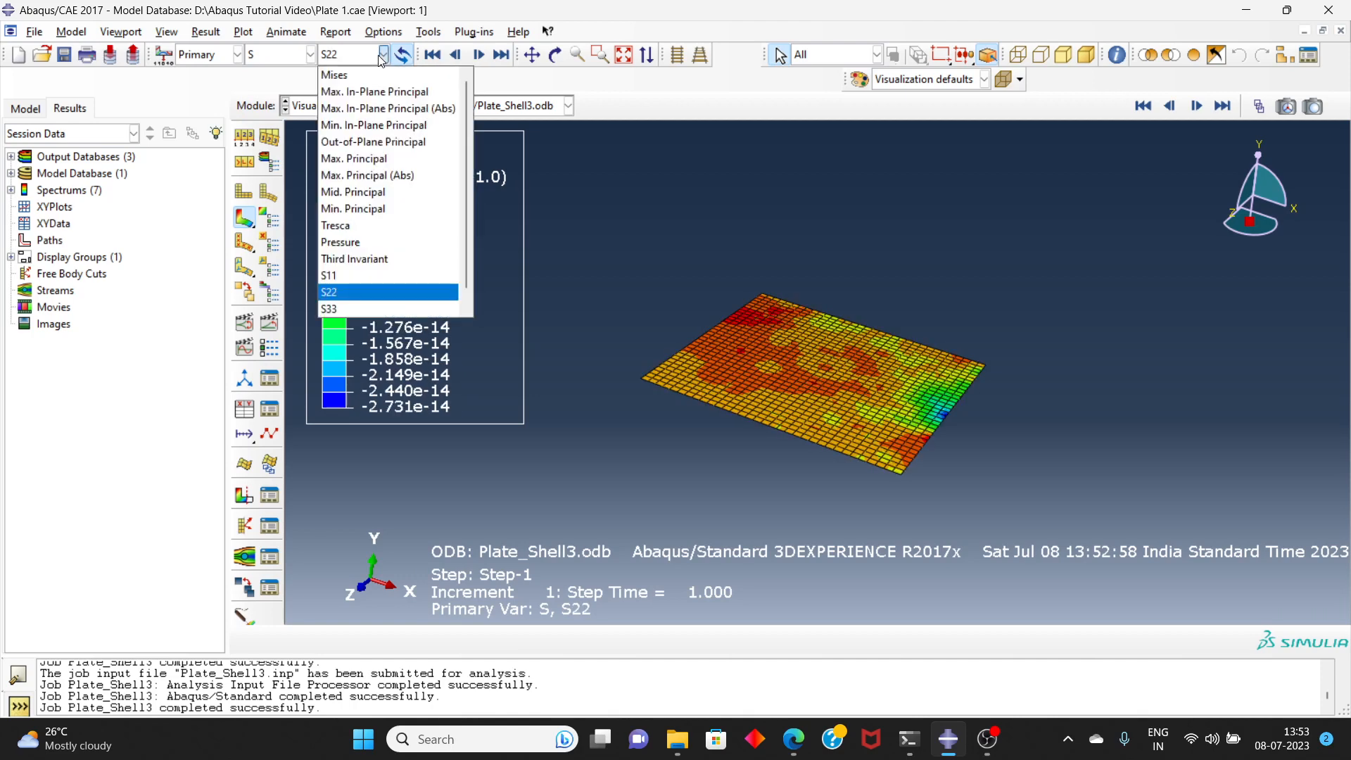
left_click(354, 304)
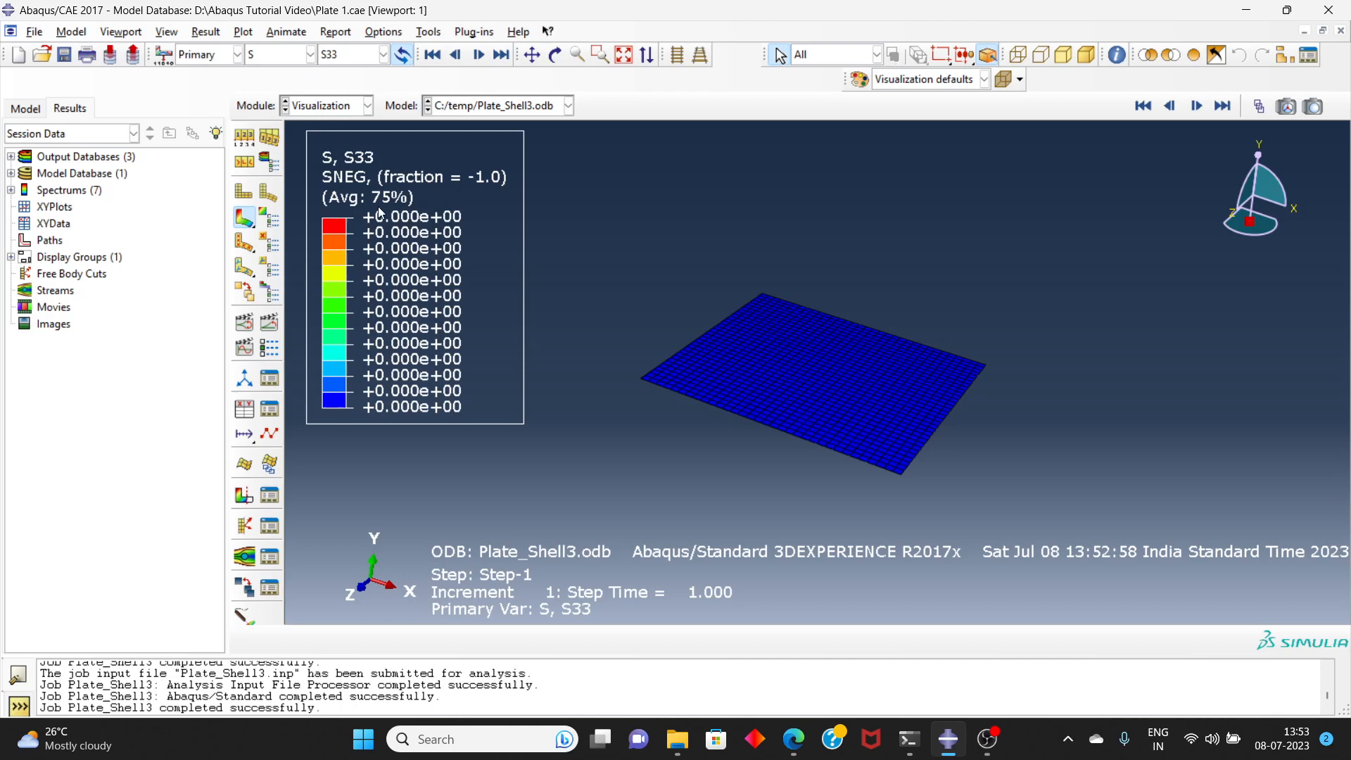
left_click(376, 57)
left_click(346, 274)
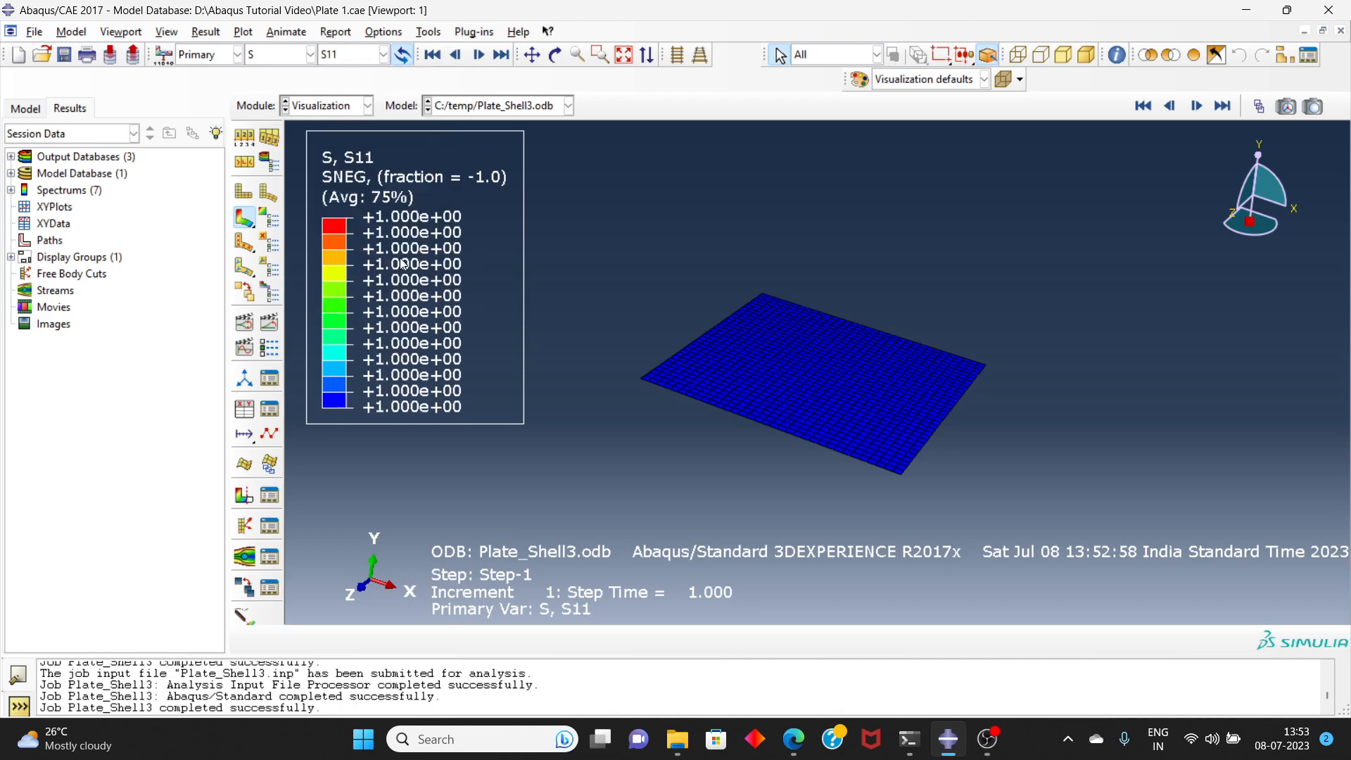